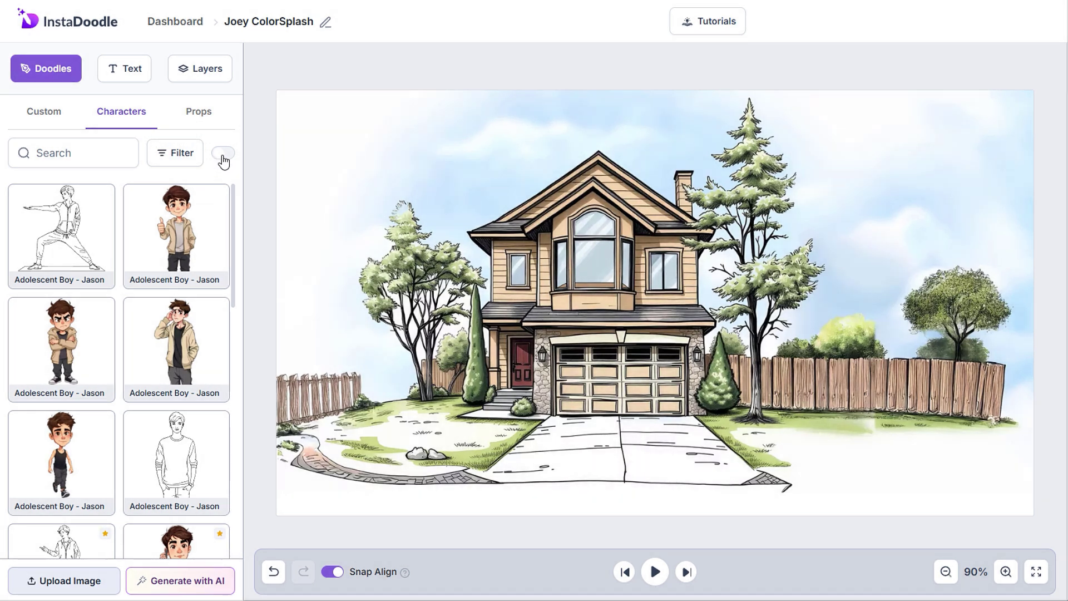
# Step: Show only coloured characters, filtered to the Mid Aged Man - David category
pyautogui.click(223, 153)
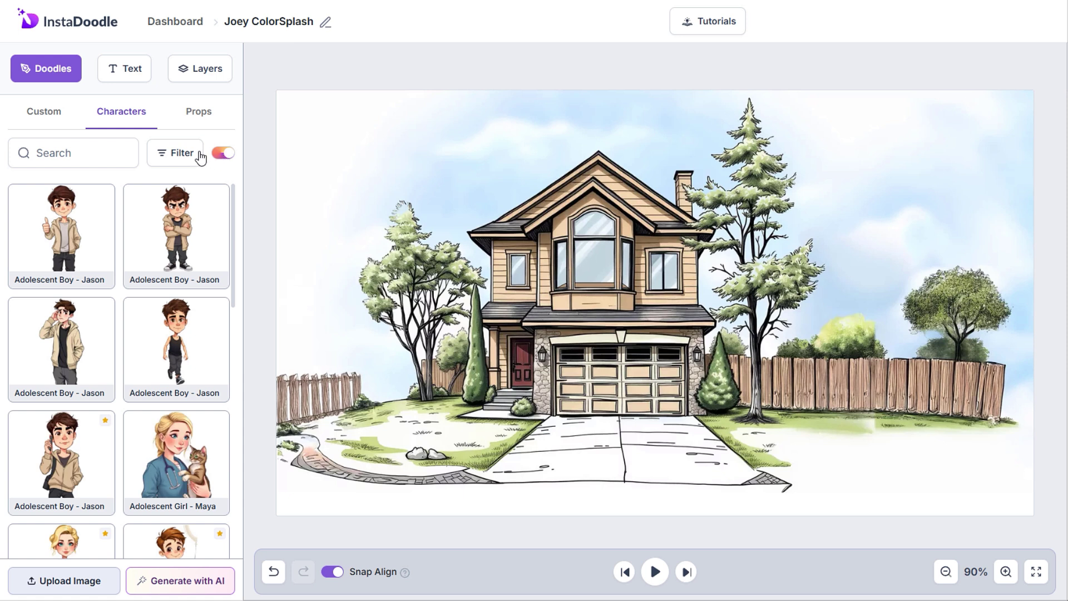
pyautogui.click(199, 157)
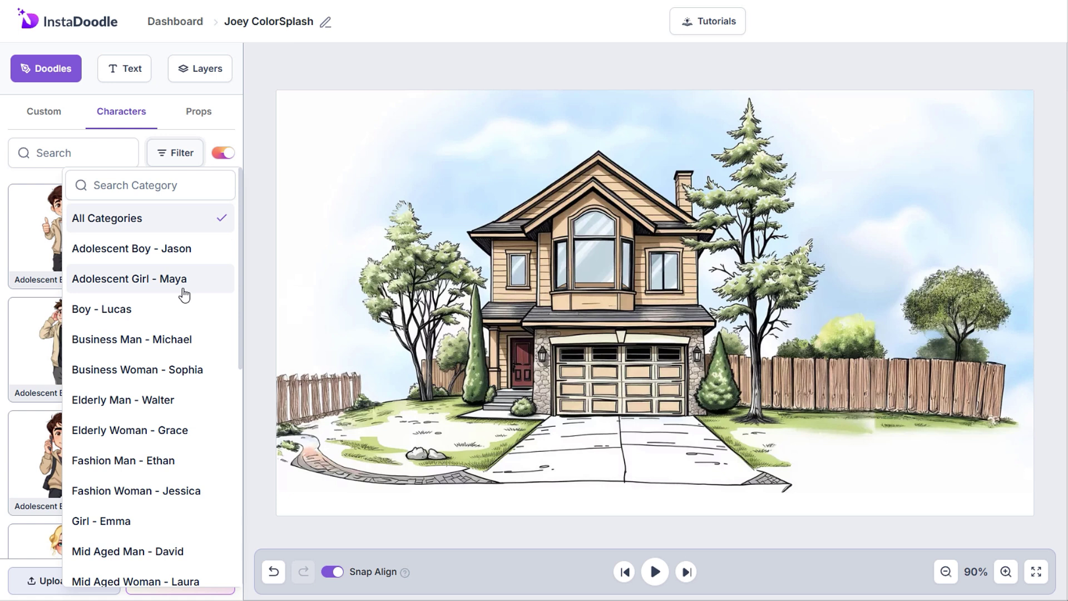
pyautogui.click(191, 552)
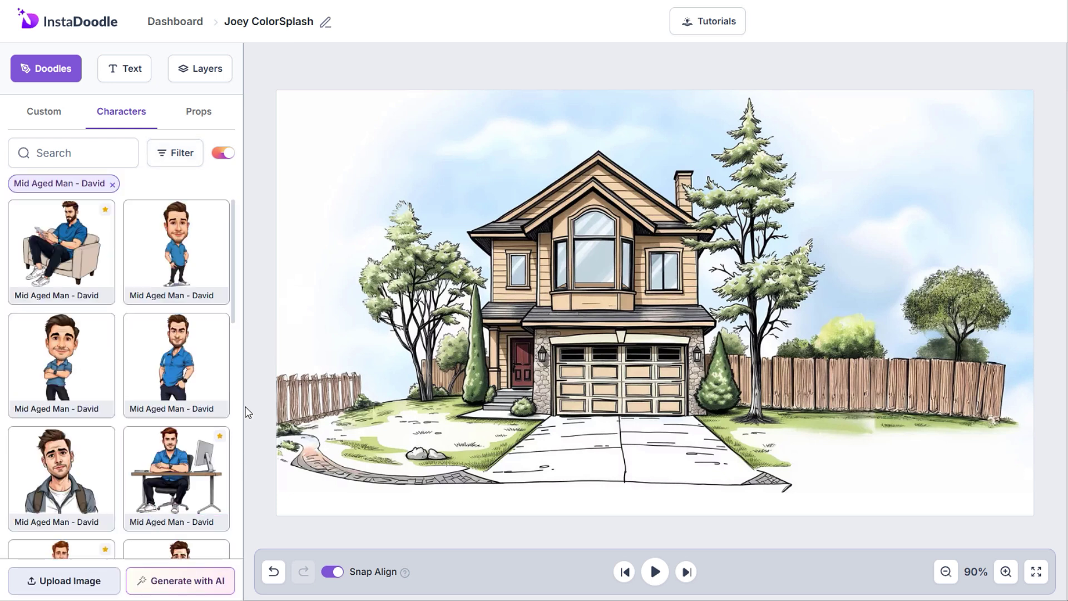
pyautogui.scroll(-3, 211, 350)
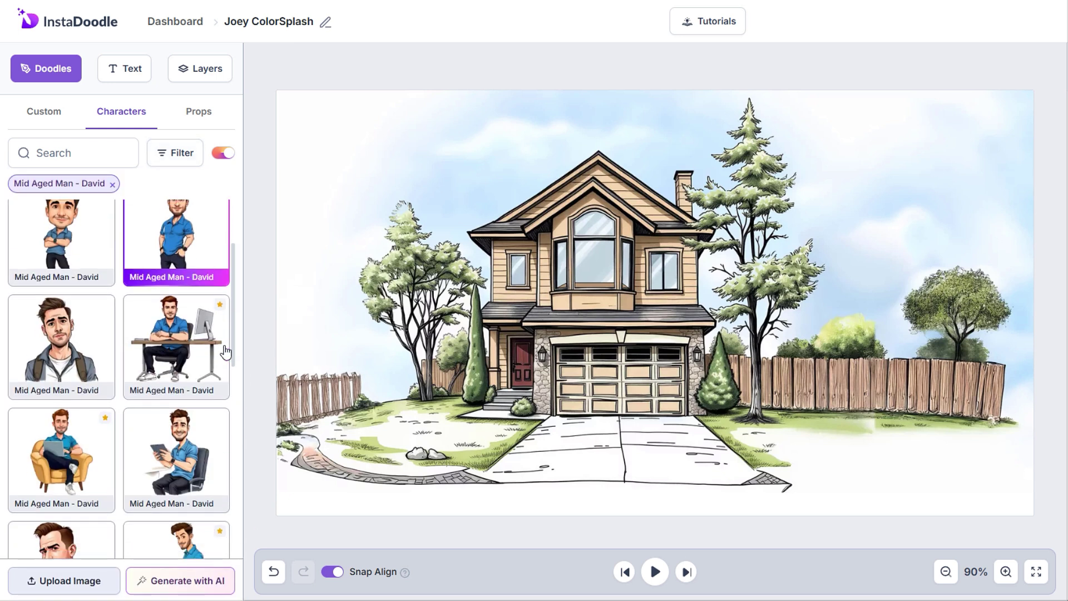
# Step: Change the character category filter to Professions and scroll through the results
pyautogui.click(194, 154)
pyautogui.scroll(-5, 160, 389)
pyautogui.click(114, 358)
pyautogui.scroll(-3, 241, 363)
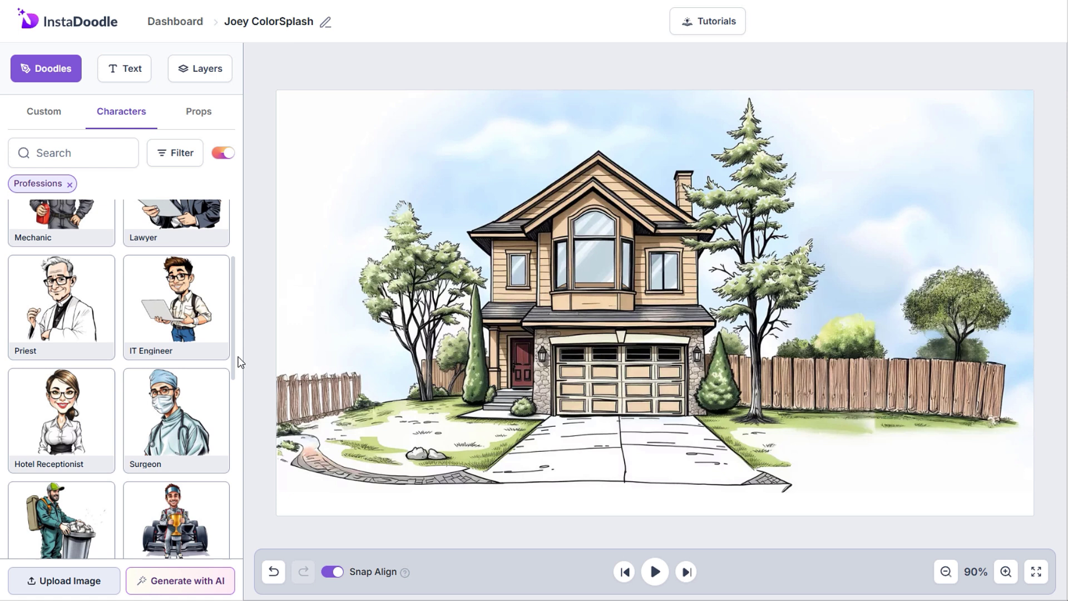
pyautogui.scroll(-2, 240, 363)
# Step: Show coloured props filtered to Food & Beverages and scroll the grid
pyautogui.click(194, 123)
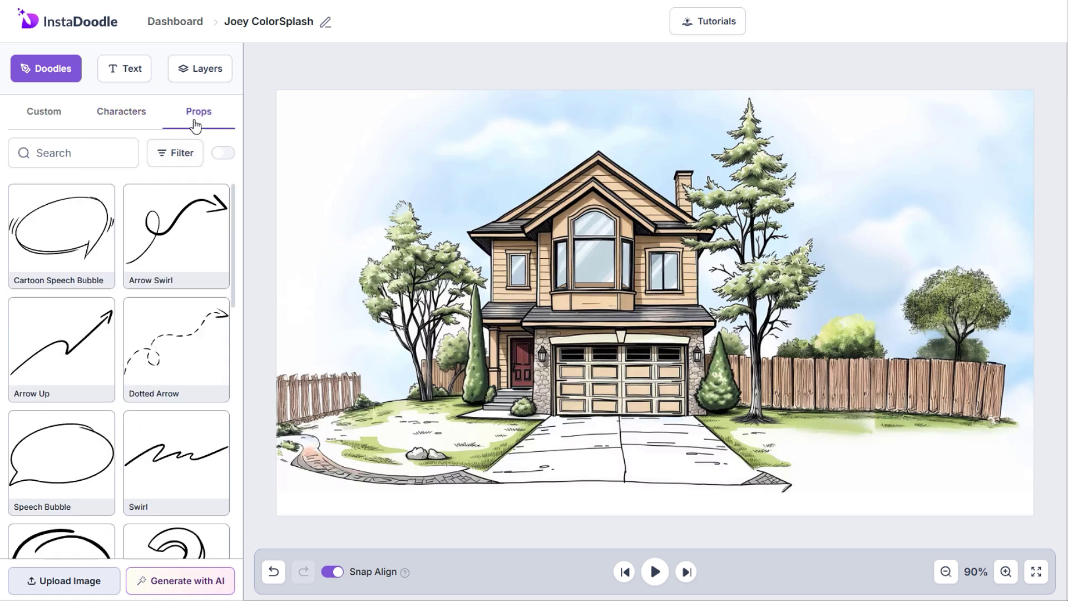
pyautogui.click(223, 154)
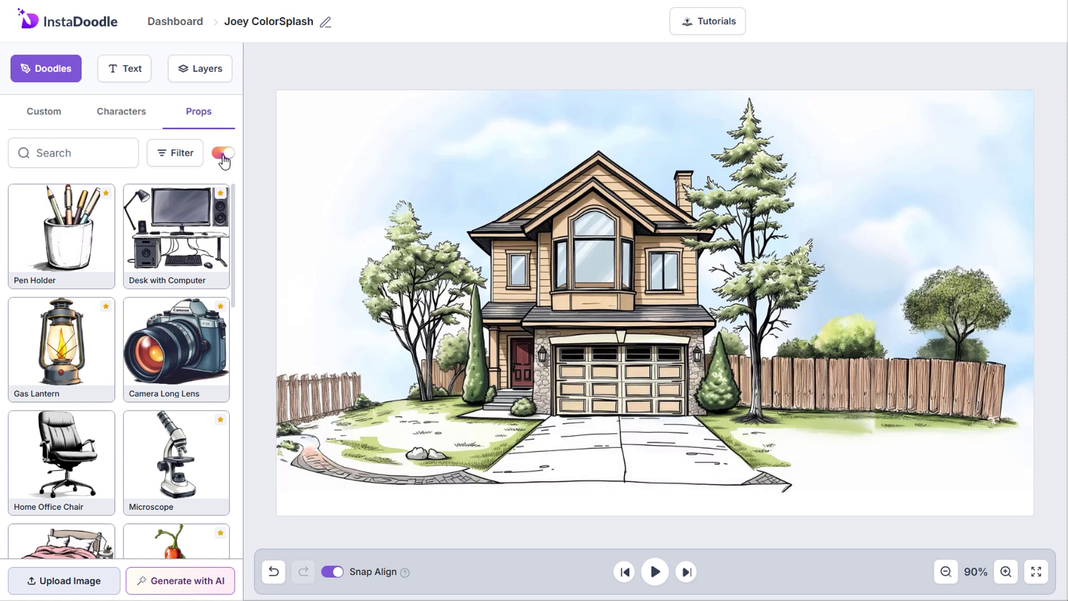
pyautogui.click(181, 159)
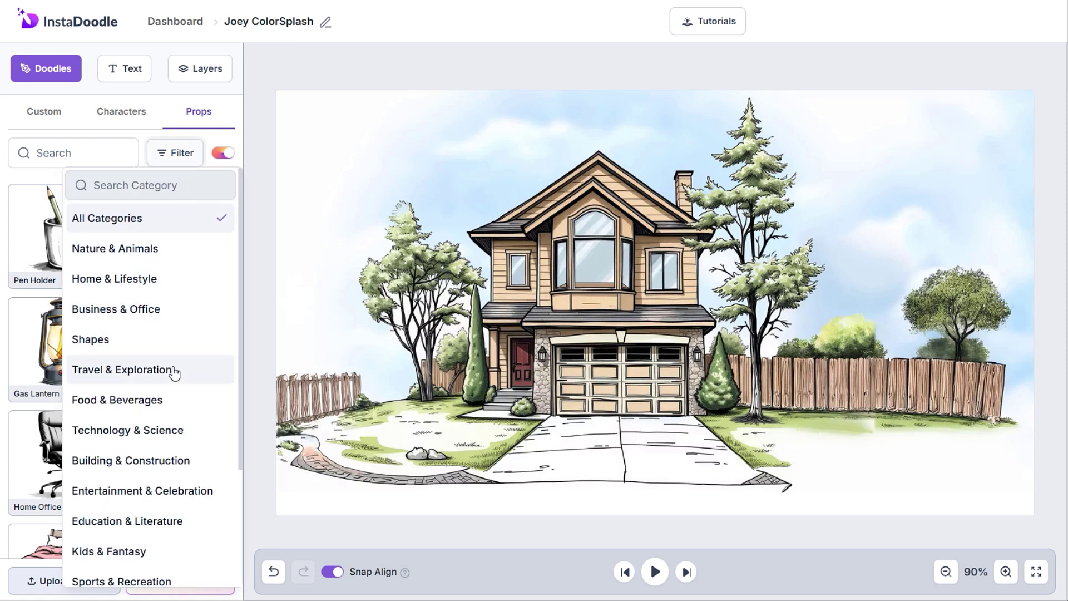
pyautogui.click(174, 400)
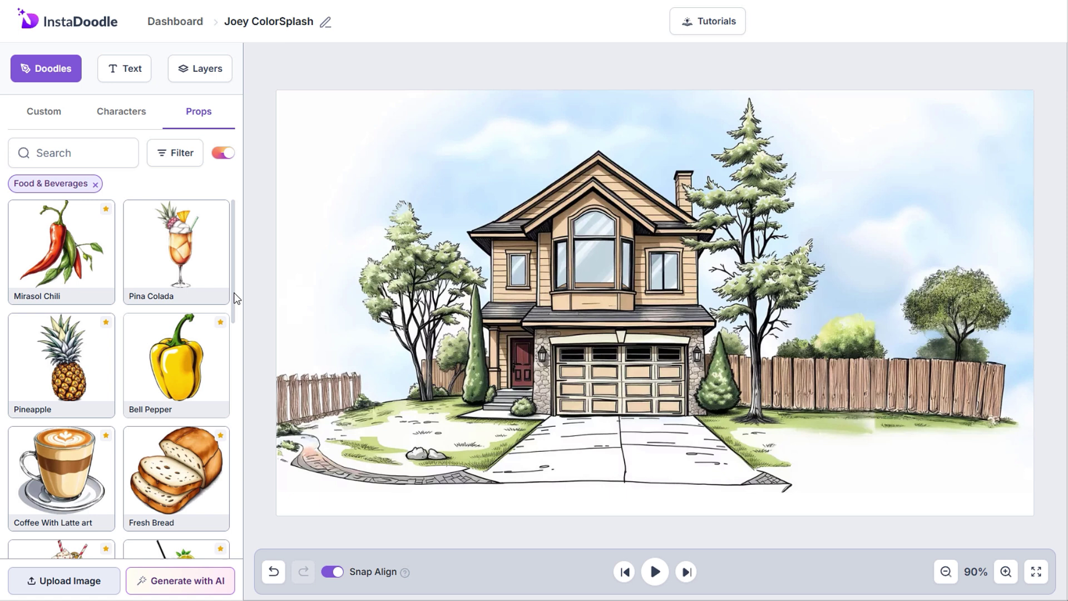
pyautogui.moveTo(234, 294); pyautogui.dragTo(233, 381)
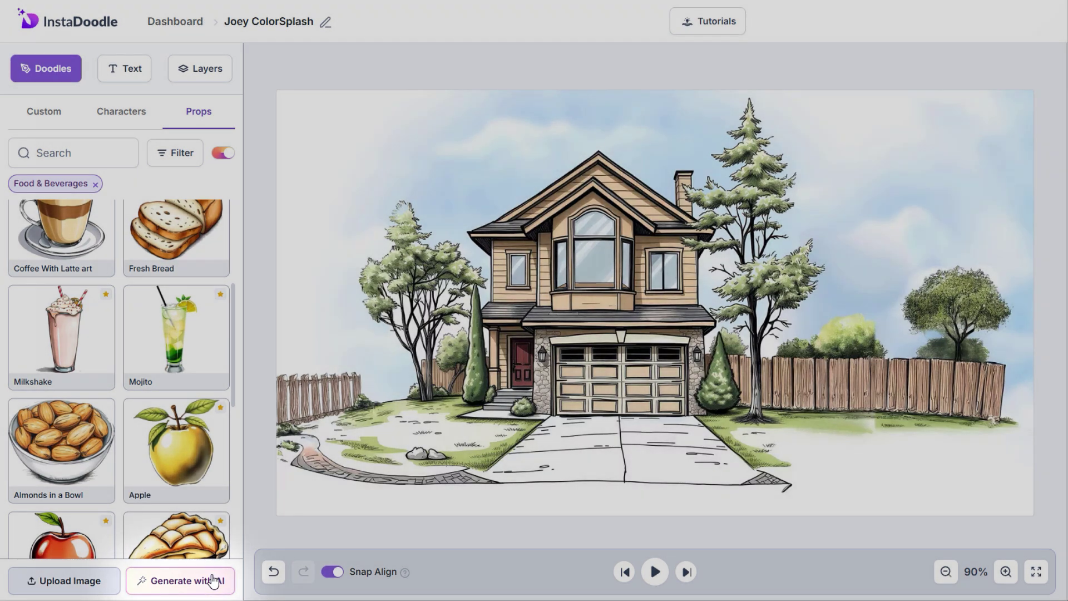
pyautogui.click(214, 579)
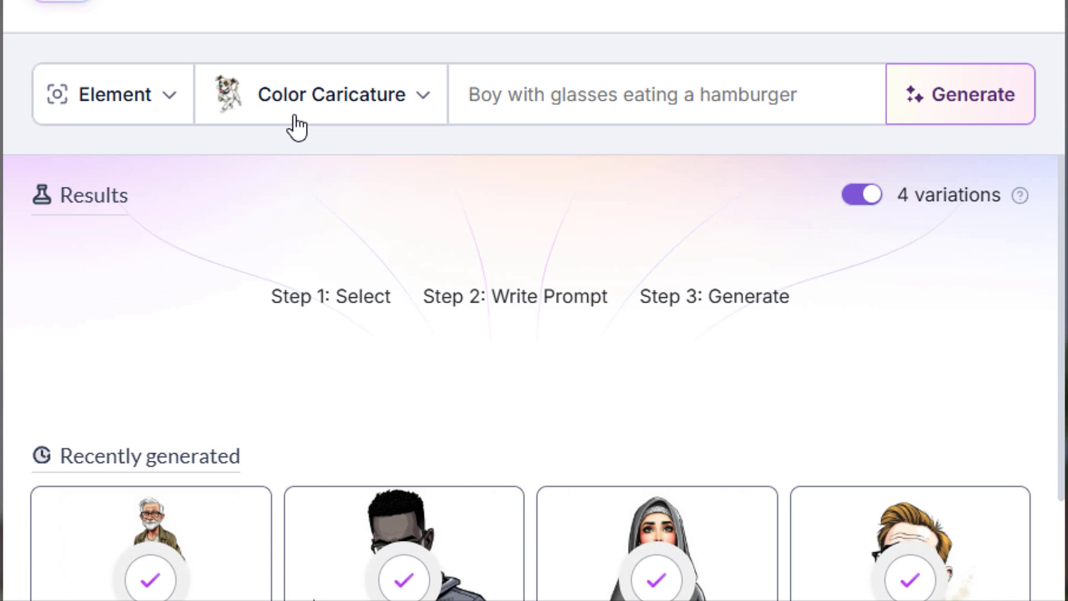
pyautogui.click(307, 99)
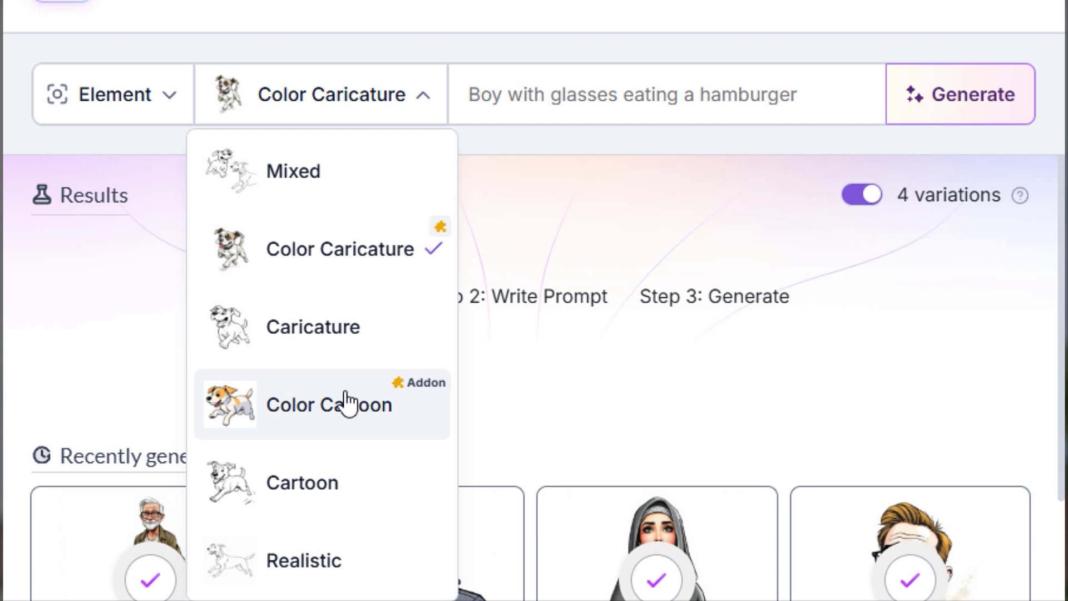
pyautogui.click(170, 103)
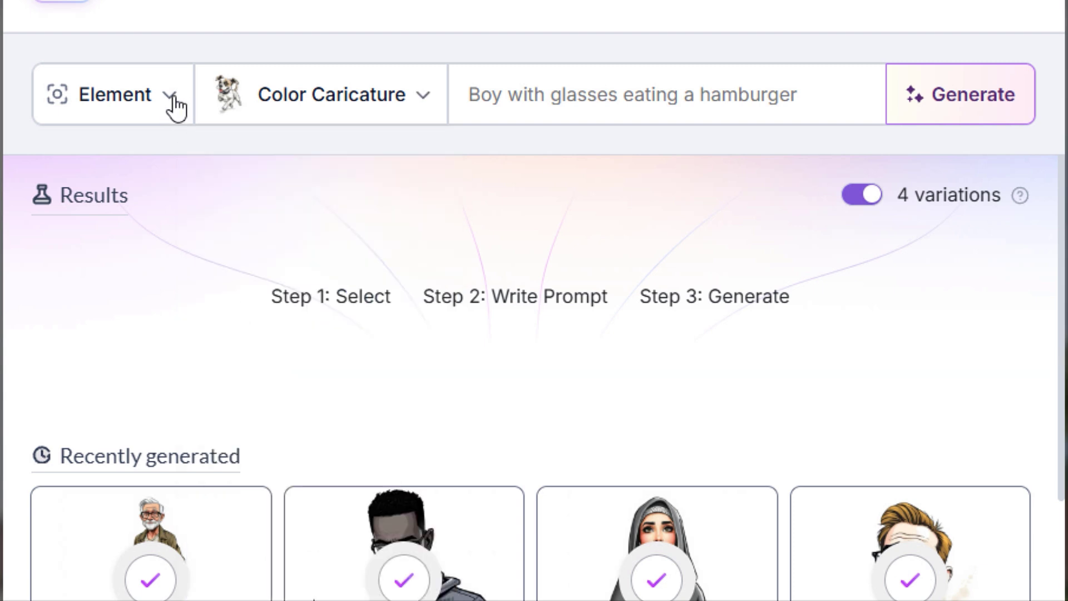
pyautogui.click(171, 100)
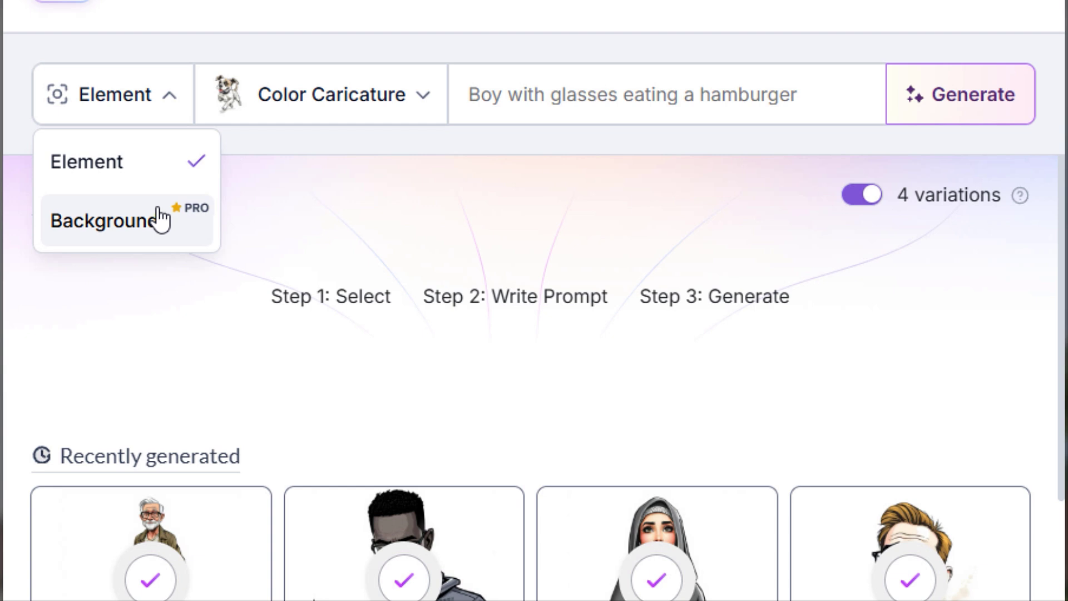
pyautogui.click(161, 219)
pyautogui.click(317, 109)
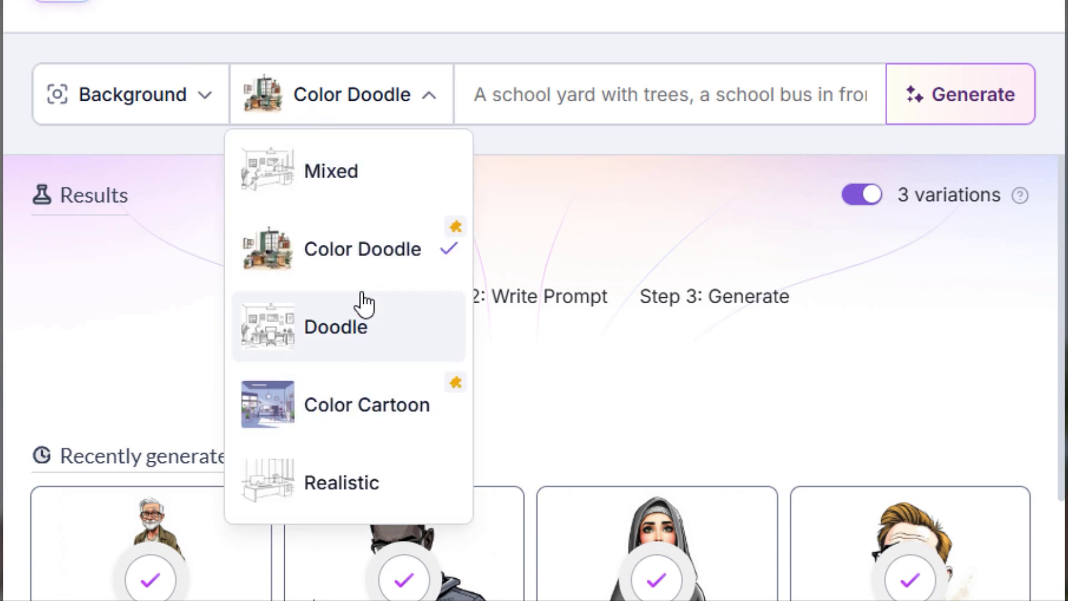
pyautogui.click(213, 91)
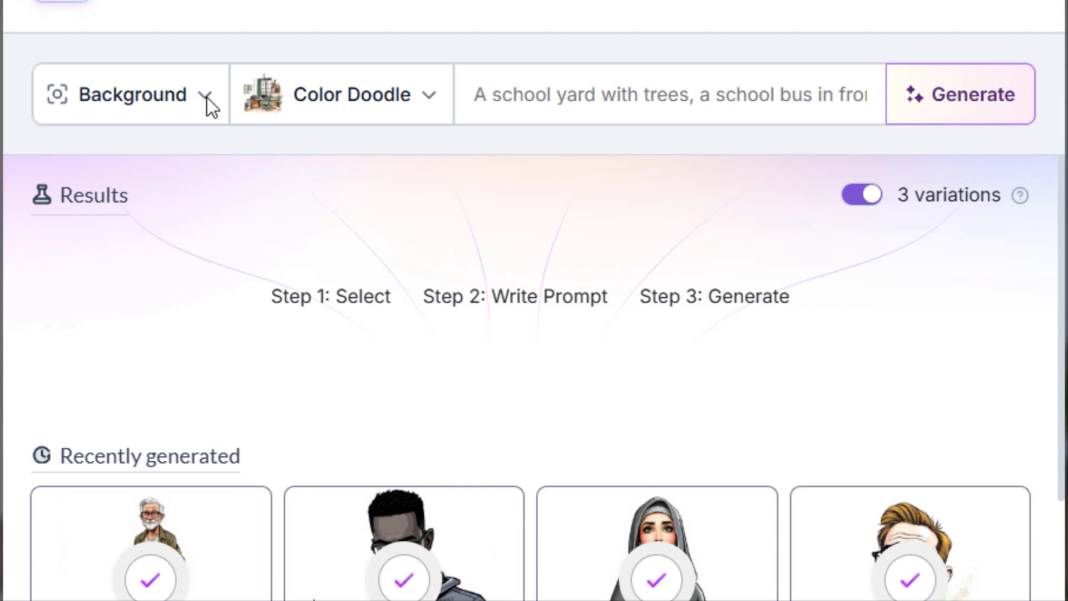
pyautogui.click(207, 98)
pyautogui.click(183, 163)
pyautogui.click(503, 101)
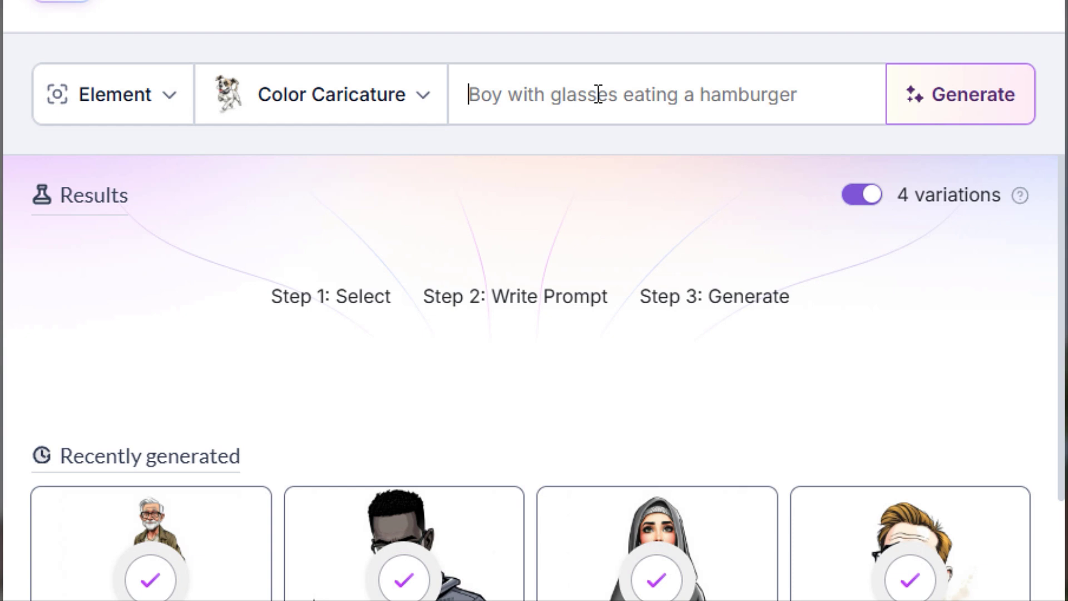
# Step: Finish the goldfish-bowl man prompt (open-collar shirt, t-shirt, jeans), then add the third and fourth results
pyautogui.write('a')
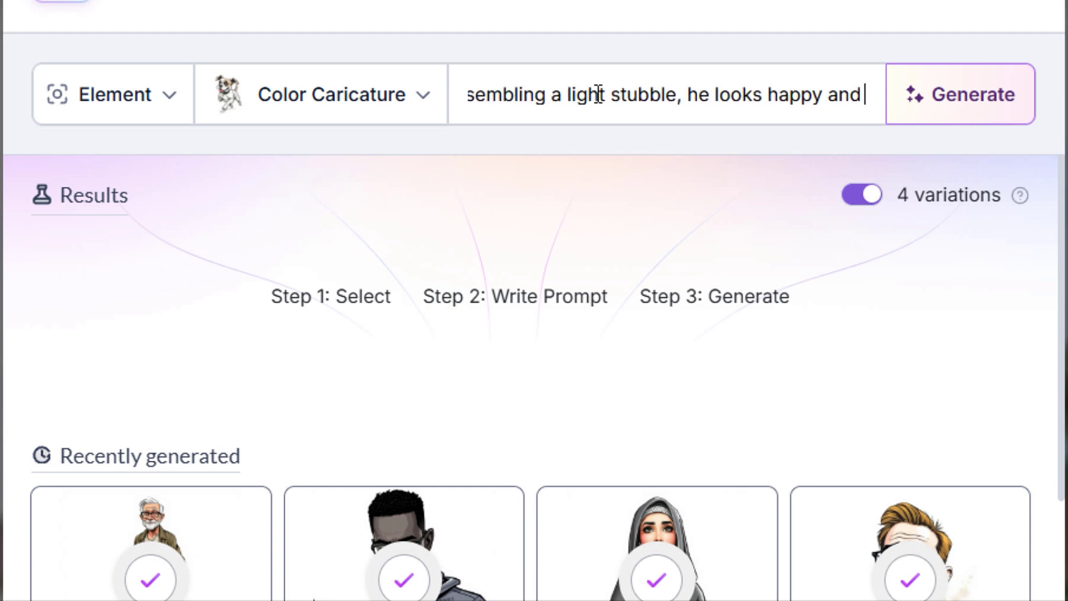
pyautogui.write('ressed in a casual')
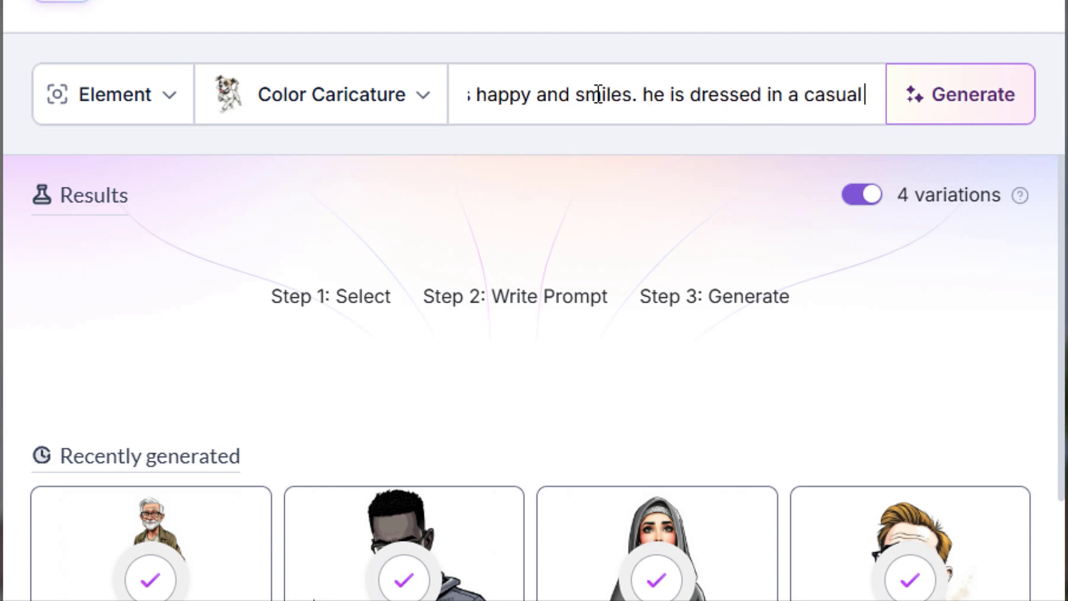
pyautogui.write(' open-collar unbuttoned shirt')
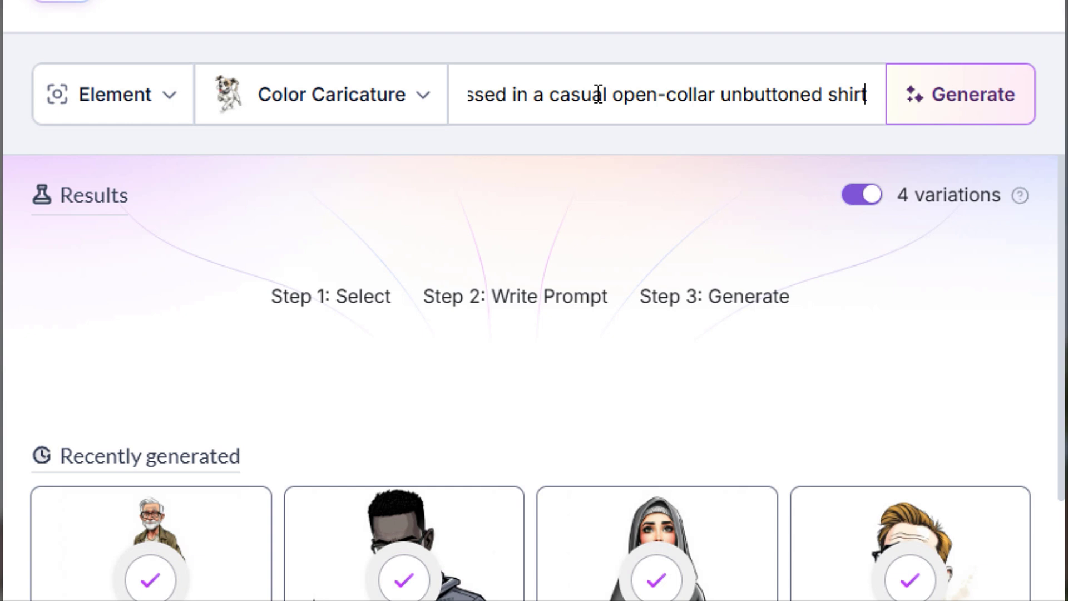
pyautogui.write(' over a t-shirt')
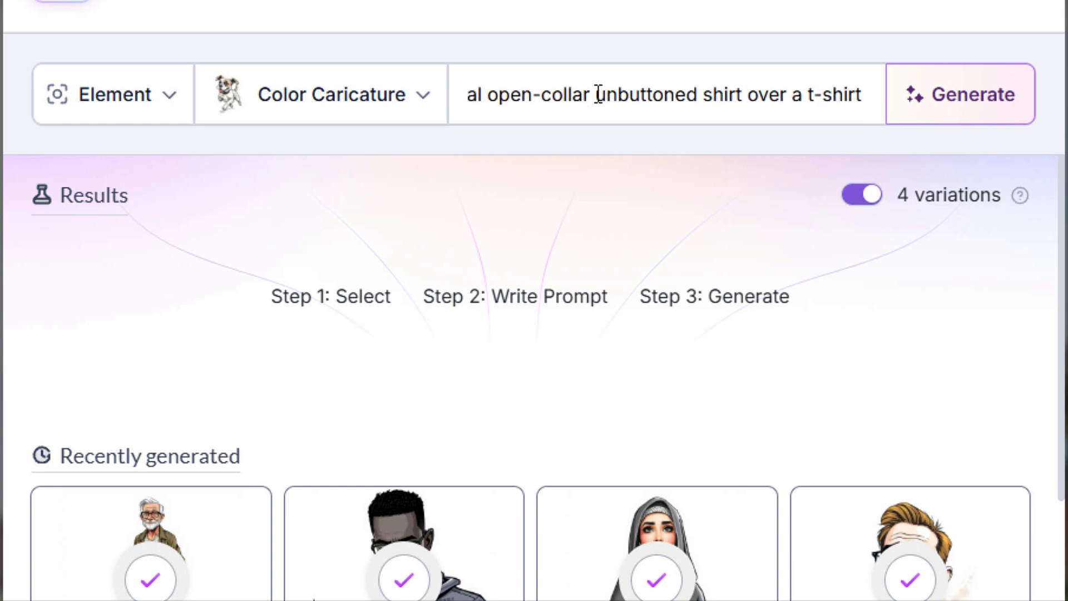
pyautogui.write(' and jeans. he is holding')
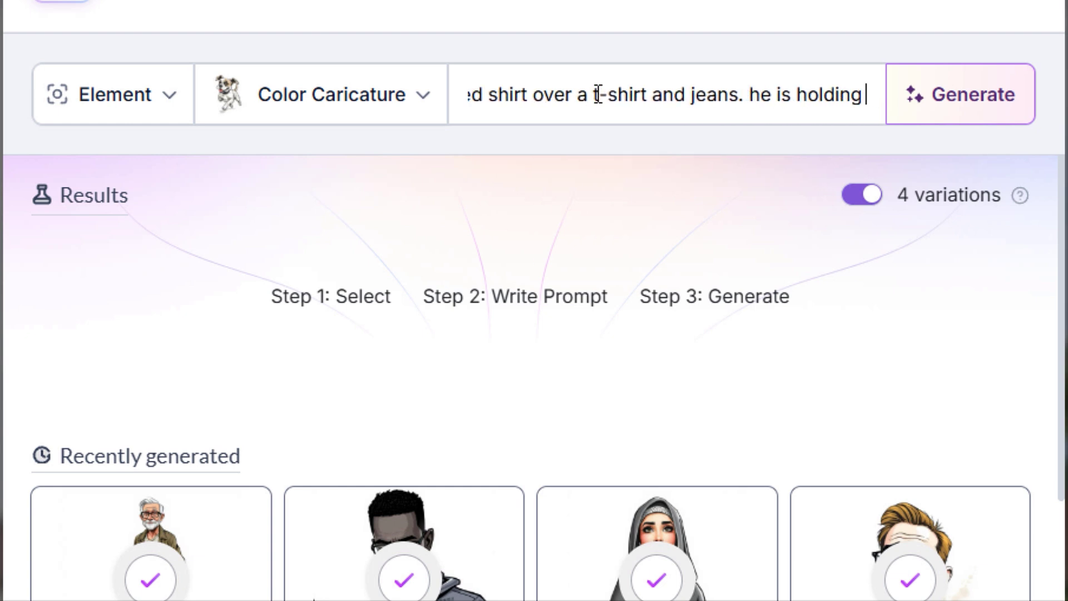
pyautogui.write(' a large gold')
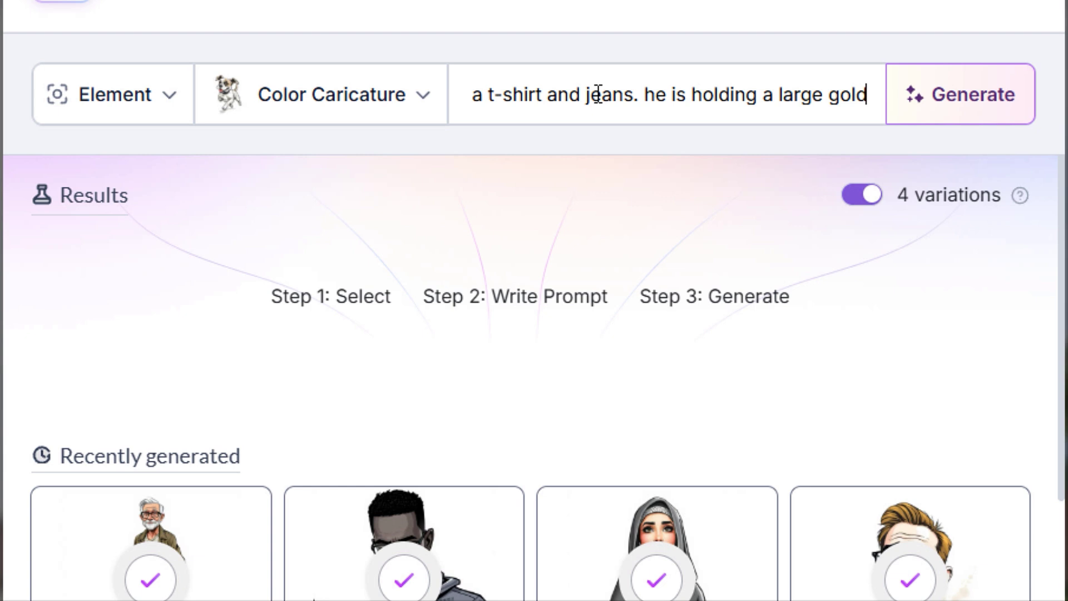
pyautogui.write('fish round tank with both hands')
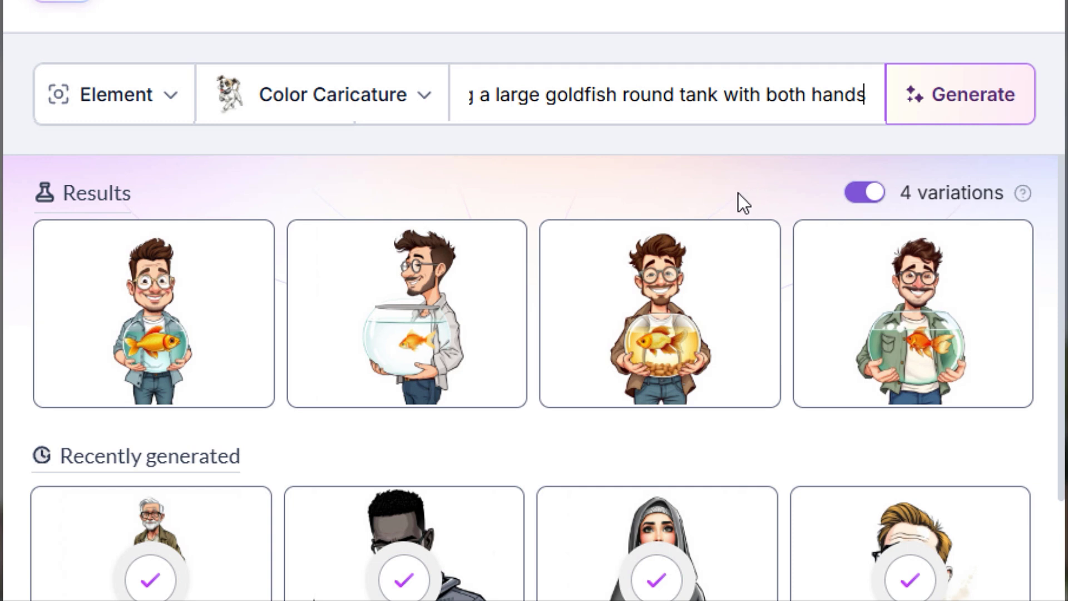
pyautogui.moveTo(657, 341)
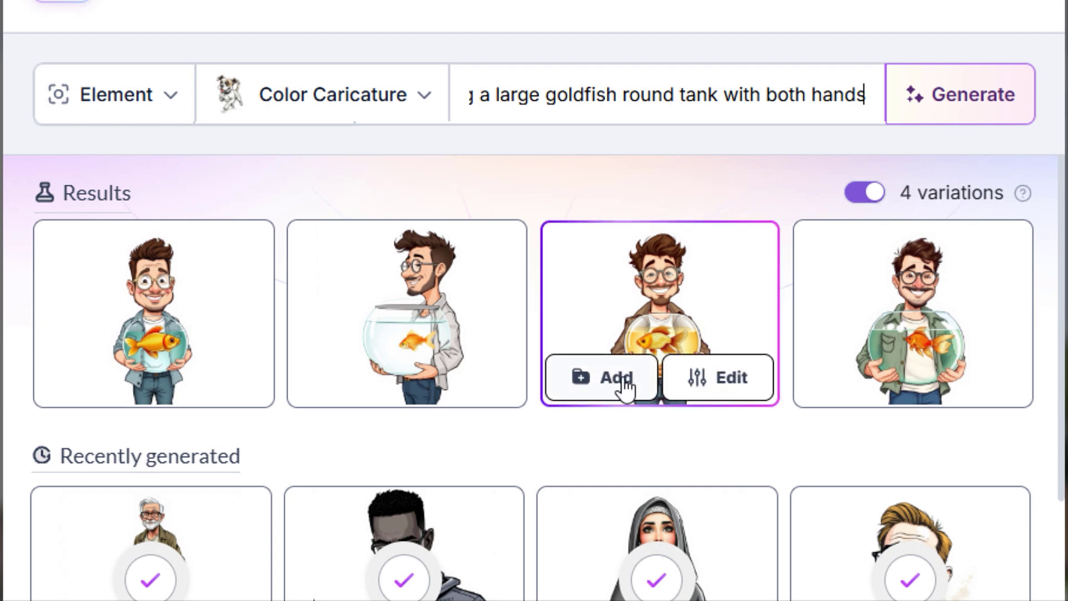
pyautogui.click(617, 378)
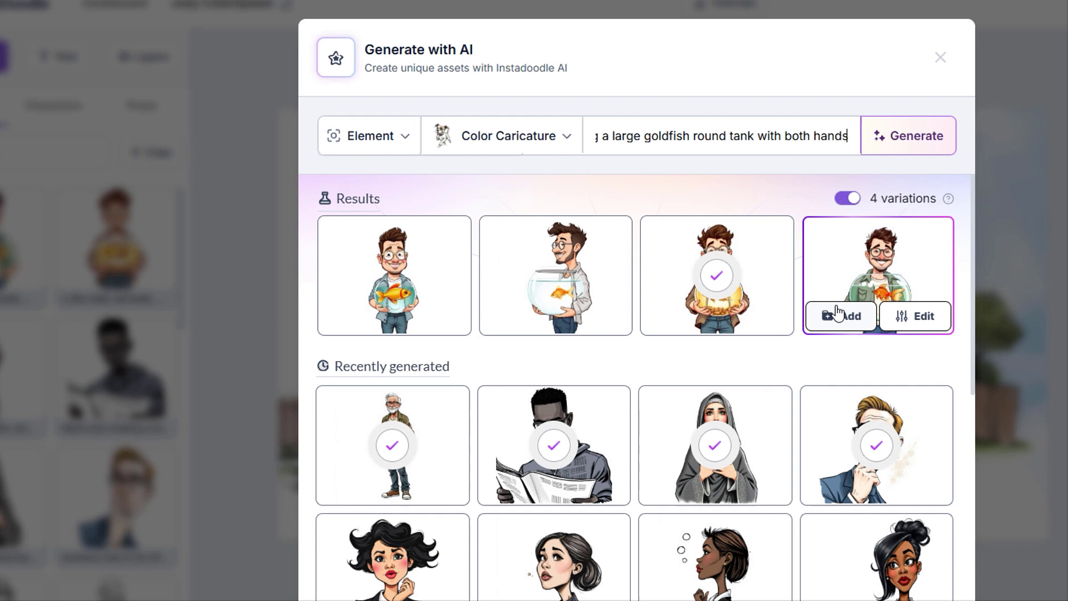
pyautogui.click(868, 379)
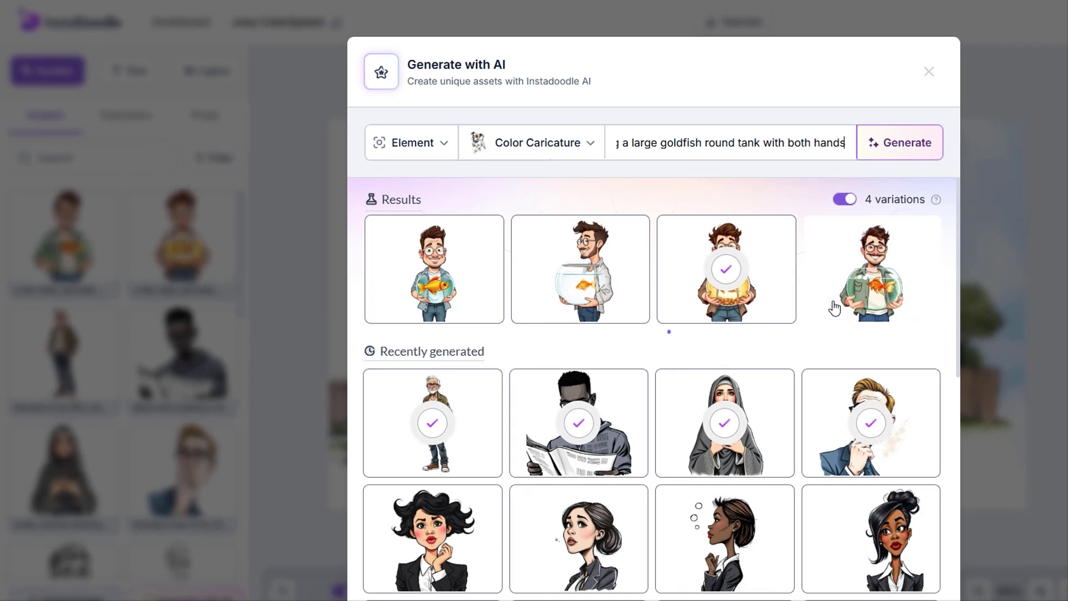
pyautogui.click(929, 73)
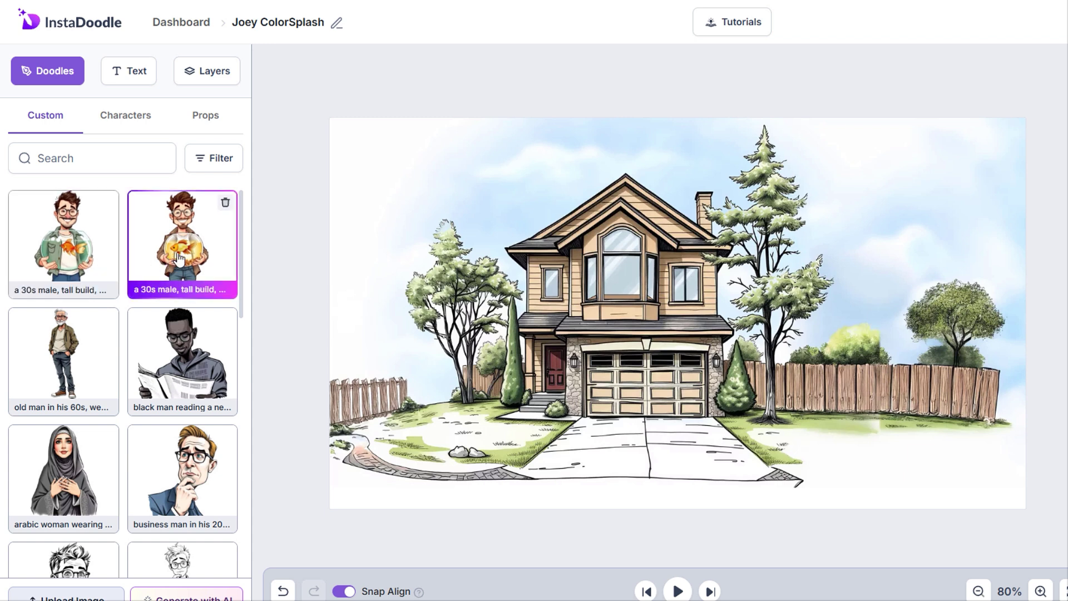
# Step: Place the goldfish-bowl man large before the house, then search Travel & Exploration props for 'car'
pyautogui.moveTo(178, 258)
pyautogui.mouseDown()
pyautogui.moveTo(646, 332)
pyautogui.moveTo(625, 293)
pyautogui.mouseUp()
pyautogui.moveTo(676, 360)
pyautogui.mouseDown()
pyautogui.moveTo(702, 369)
pyautogui.moveTo(811, 468)
pyautogui.moveTo(801, 506)
pyautogui.mouseUp()
pyautogui.click(185, 128)
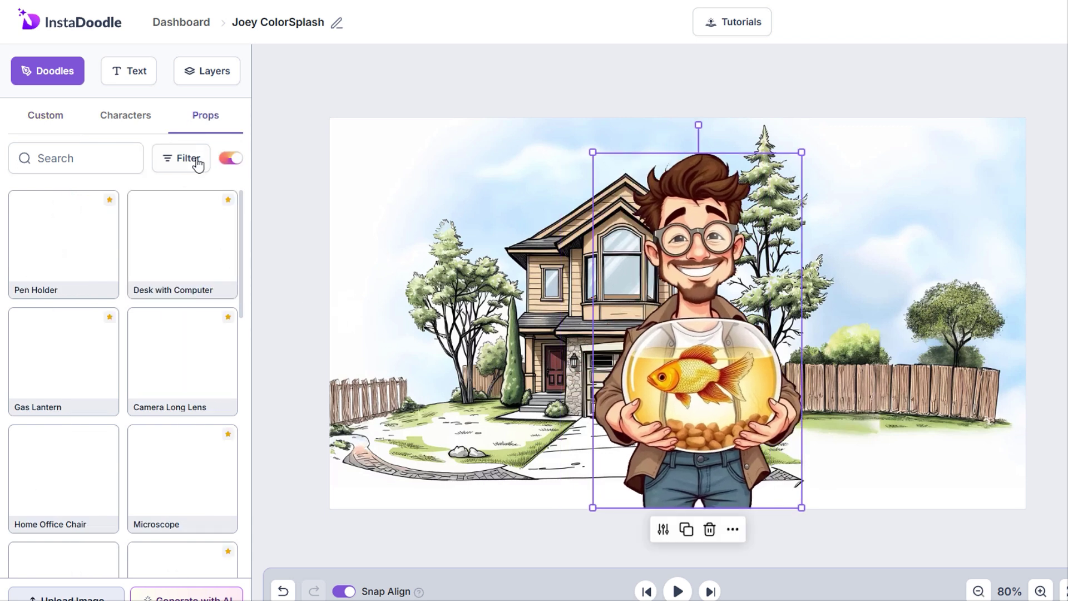
pyautogui.click(190, 159)
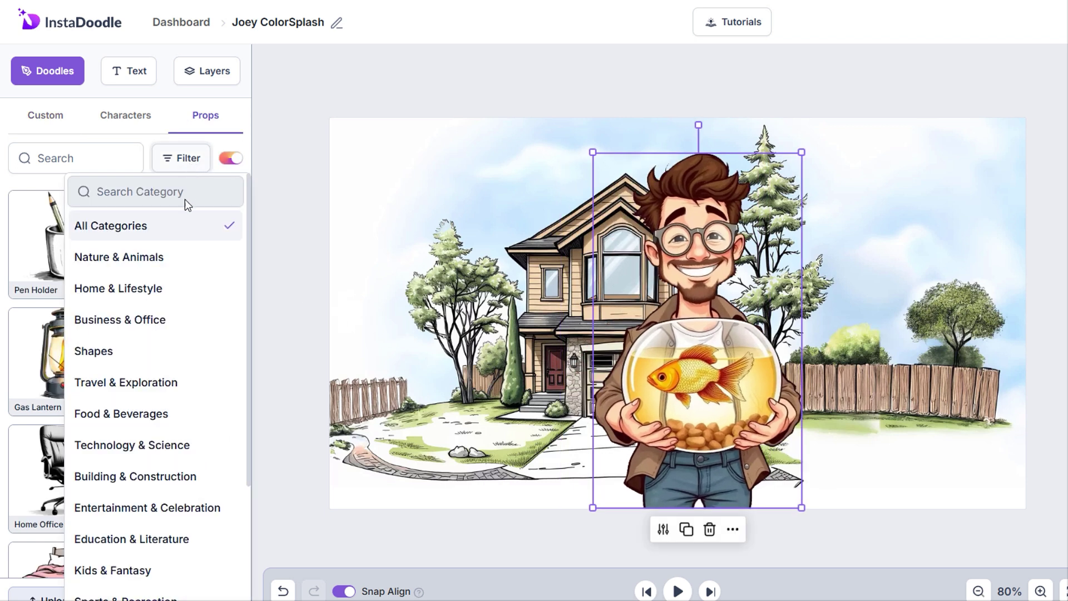
pyautogui.click(179, 383)
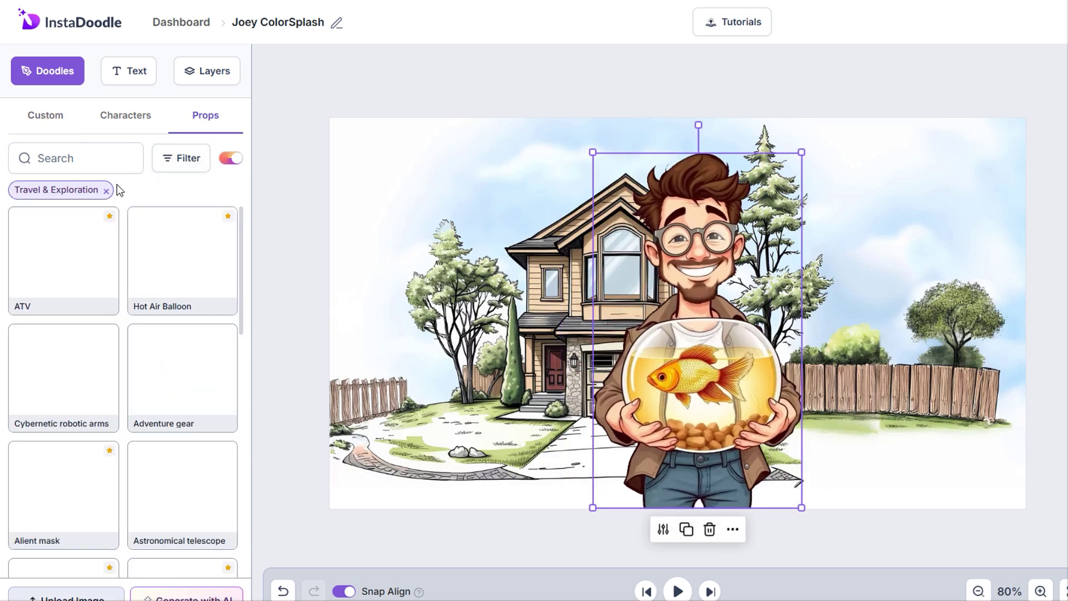
pyautogui.click(105, 158)
pyautogui.write('car')
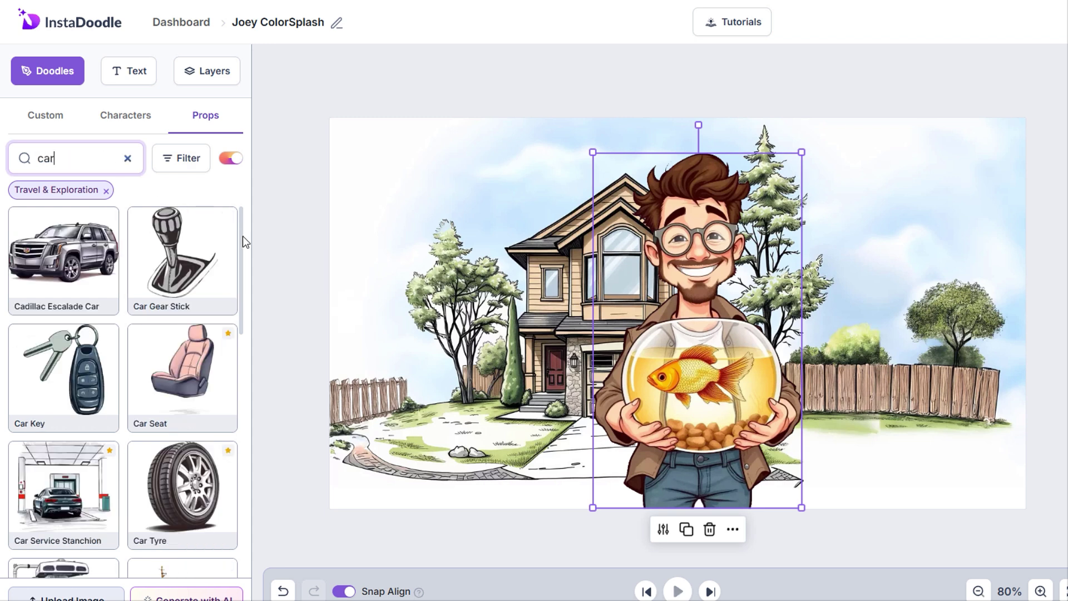
# Step: Add the blue Mustang Car on the right and move its layer behind the man
pyautogui.moveTo(242, 236); pyautogui.dragTo(234, 485)
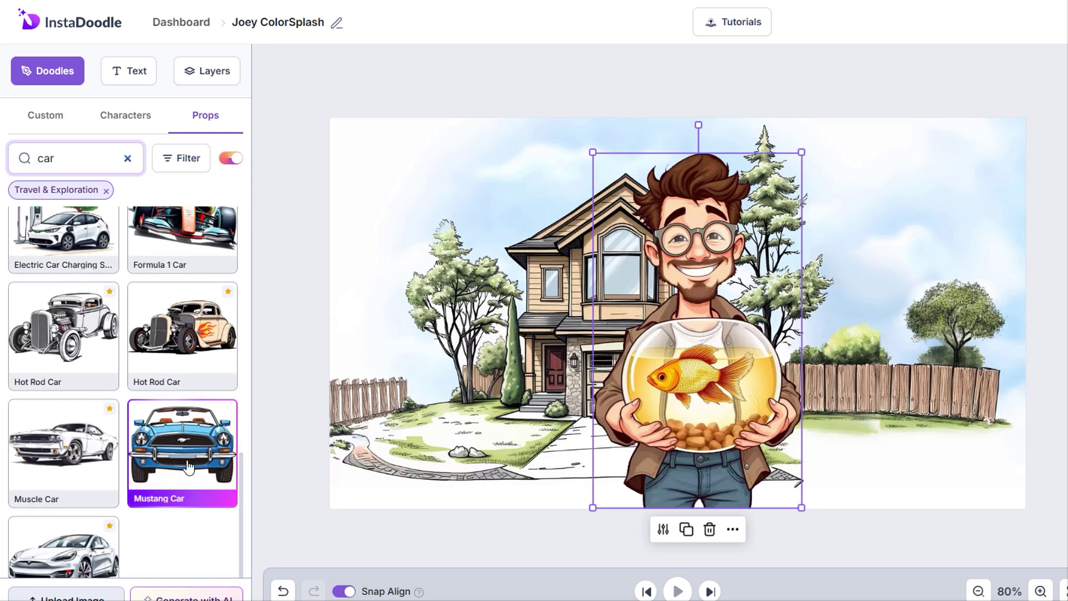
pyautogui.click(158, 442)
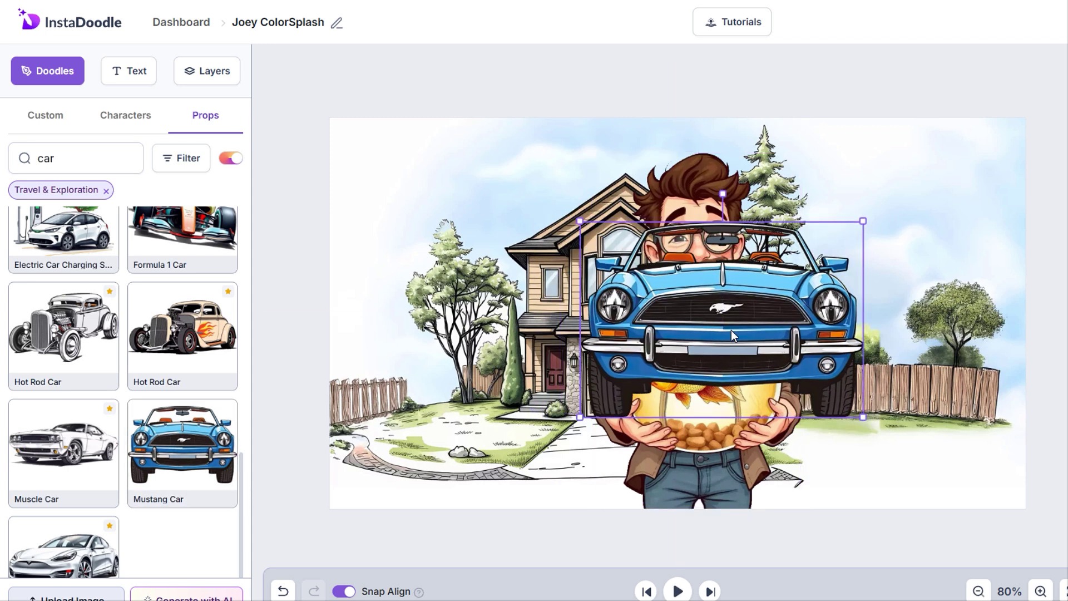
pyautogui.moveTo(731, 332); pyautogui.dragTo(812, 377)
pyautogui.click(178, 82)
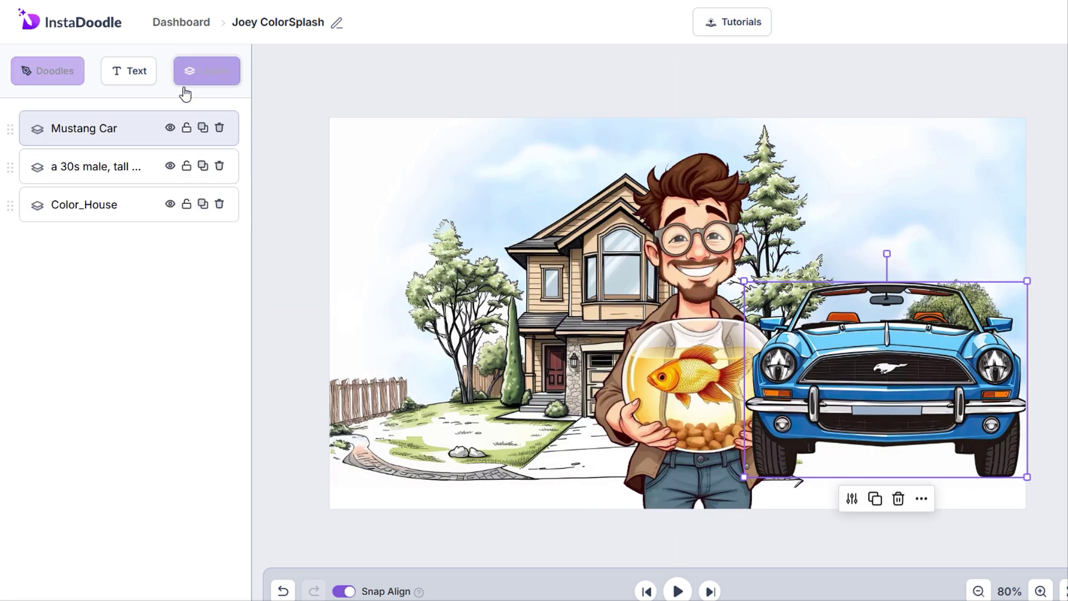
pyautogui.moveTo(143, 148); pyautogui.dragTo(146, 167)
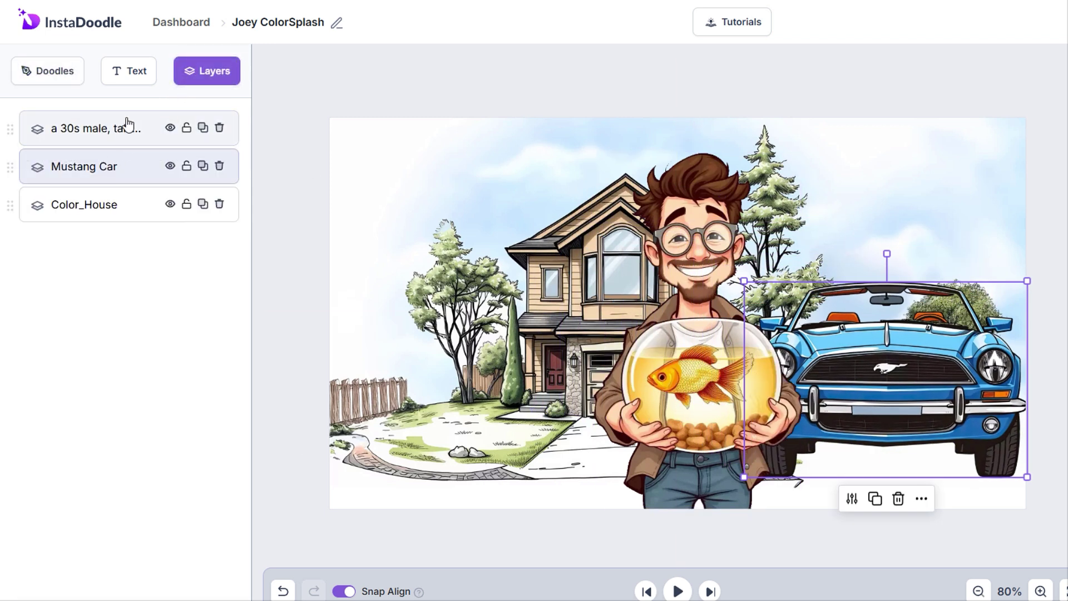
# Step: Give the Color_House background a Fade animation at 0.5 seconds
pyautogui.click(61, 76)
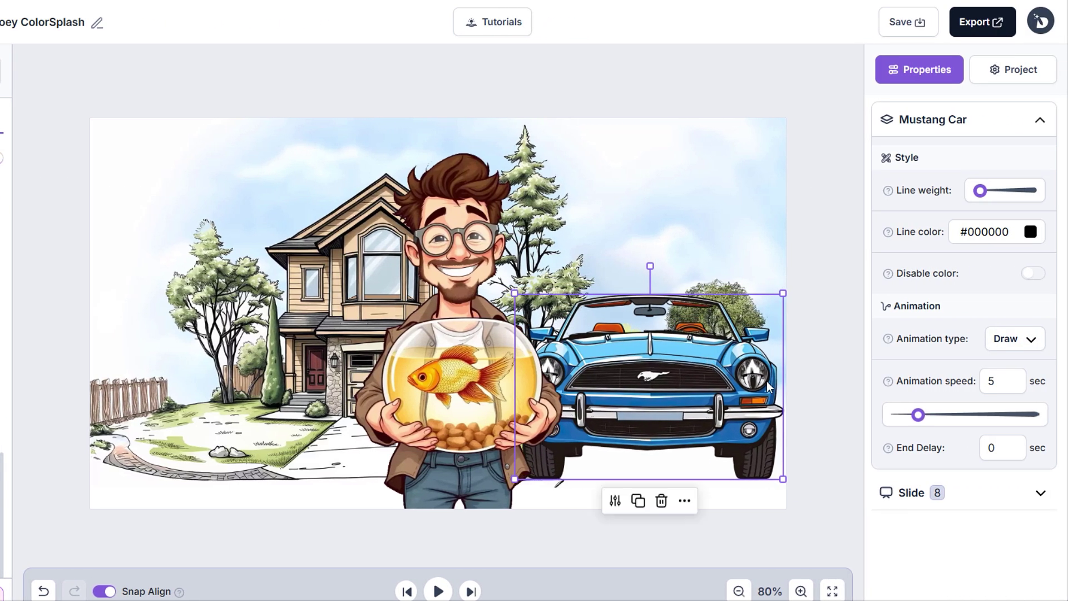
pyautogui.click(817, 398)
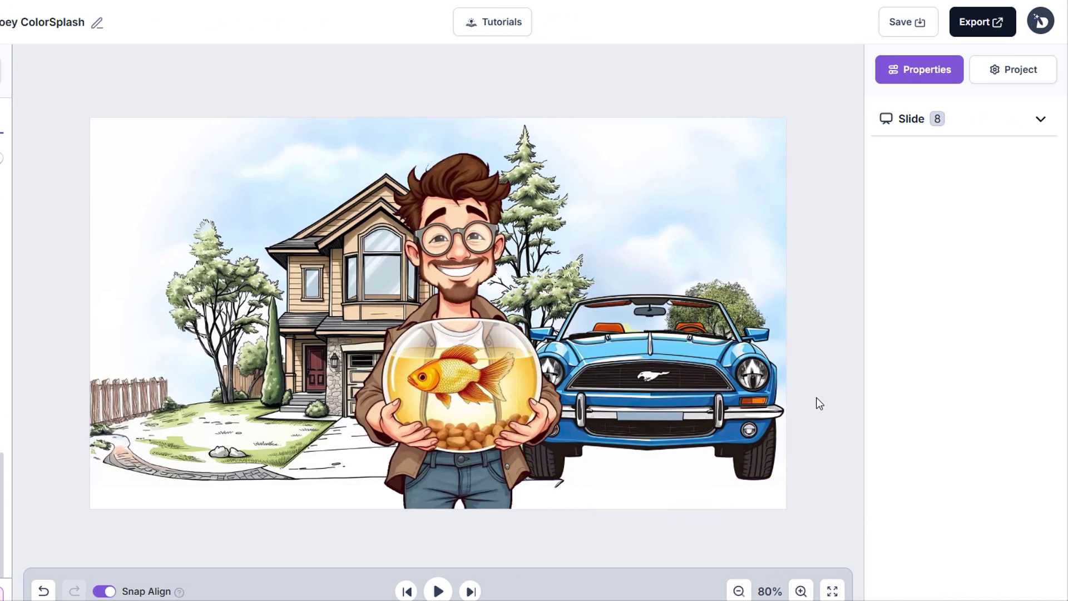
pyautogui.click(248, 400)
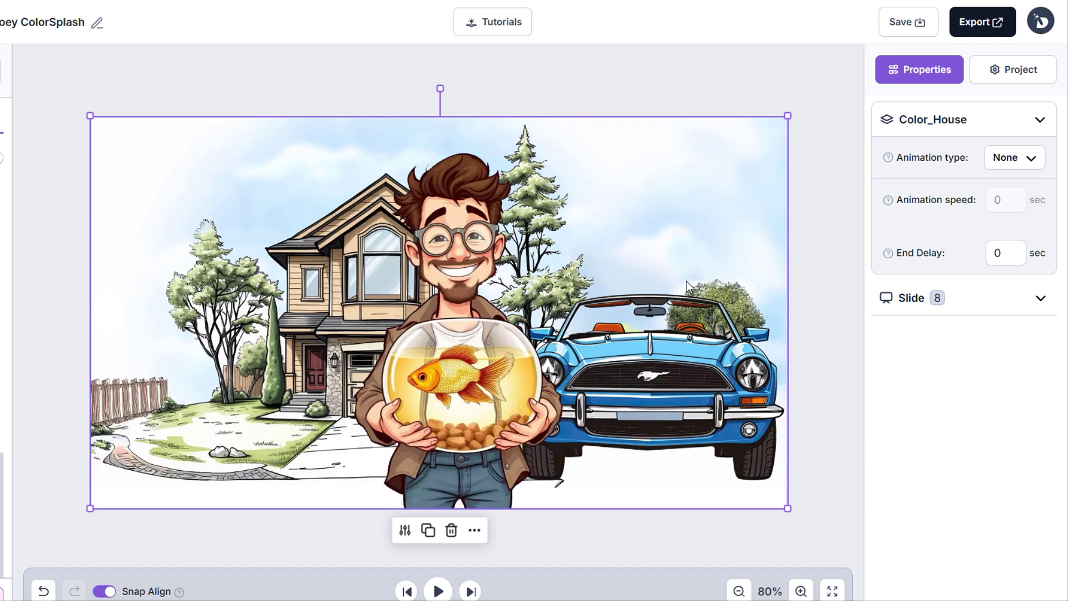
pyautogui.click(999, 163)
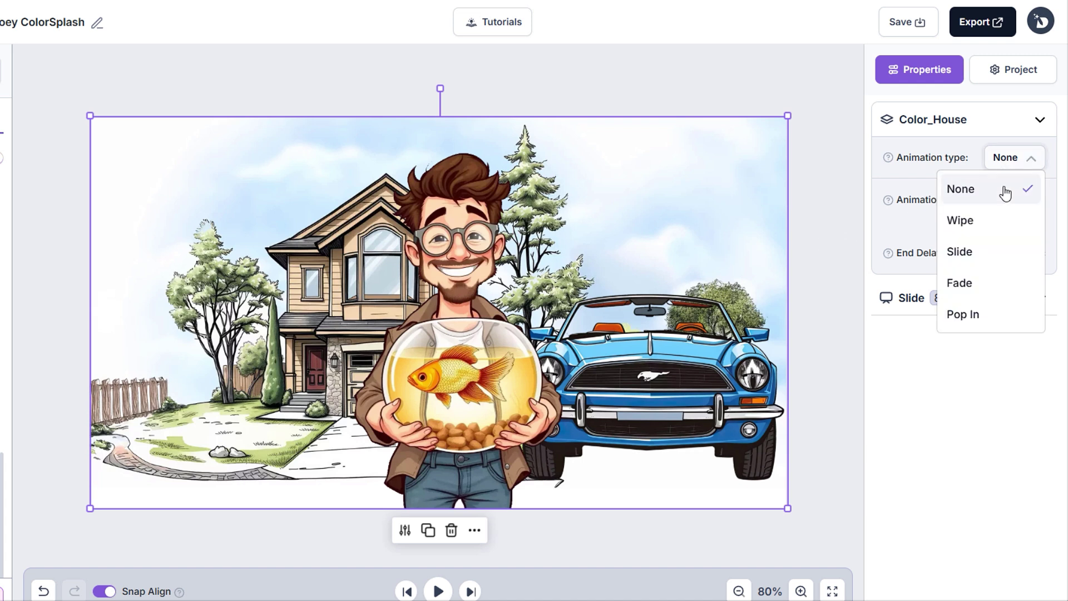
pyautogui.click(987, 281)
pyautogui.moveTo(972, 246); pyautogui.dragTo(889, 254)
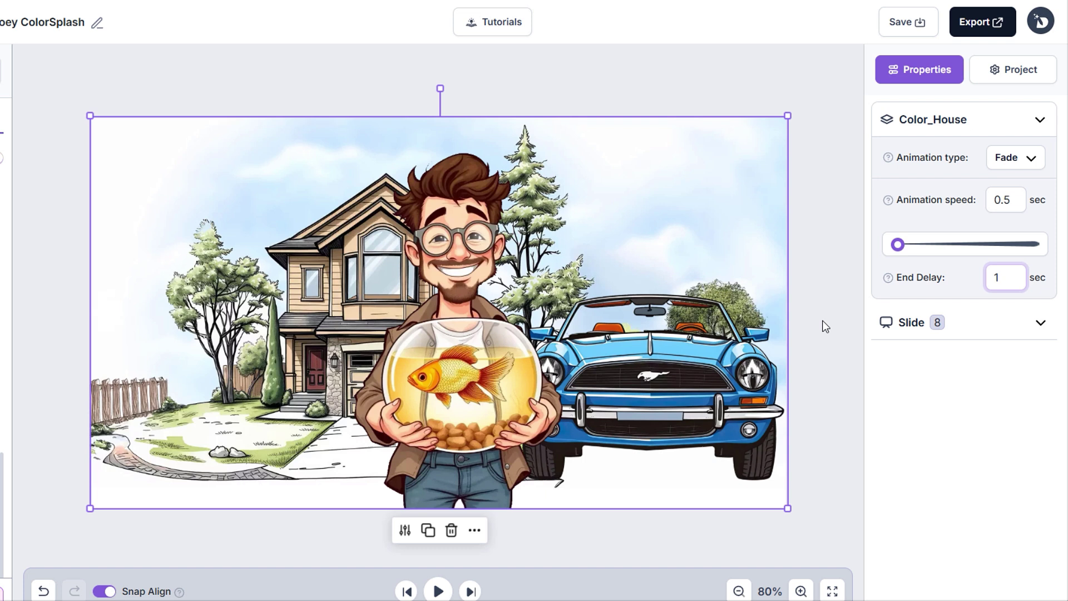
# Step: Give the Mustang Car a Slide animation at 1 second
pyautogui.click(606, 376)
pyautogui.click(1009, 339)
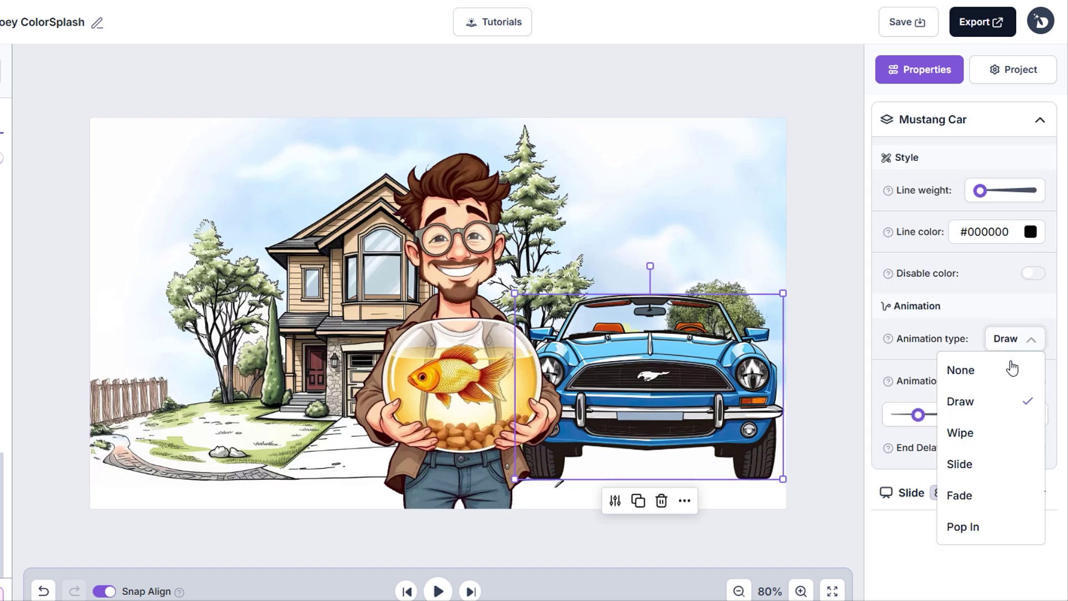
pyautogui.click(994, 474)
pyautogui.moveTo(917, 414); pyautogui.dragTo(894, 414)
# Step: Change the goldfish-bowl man's Draw speed from 3.6 to 2 seconds
pyautogui.click(817, 454)
pyautogui.click(511, 426)
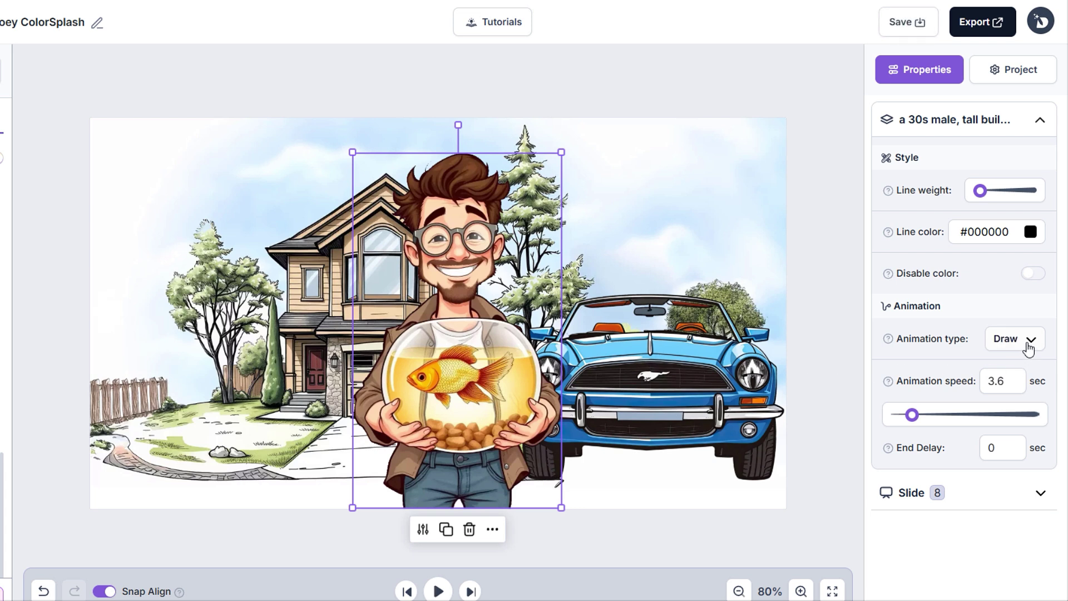
pyautogui.moveTo(1015, 383); pyautogui.dragTo(981, 388)
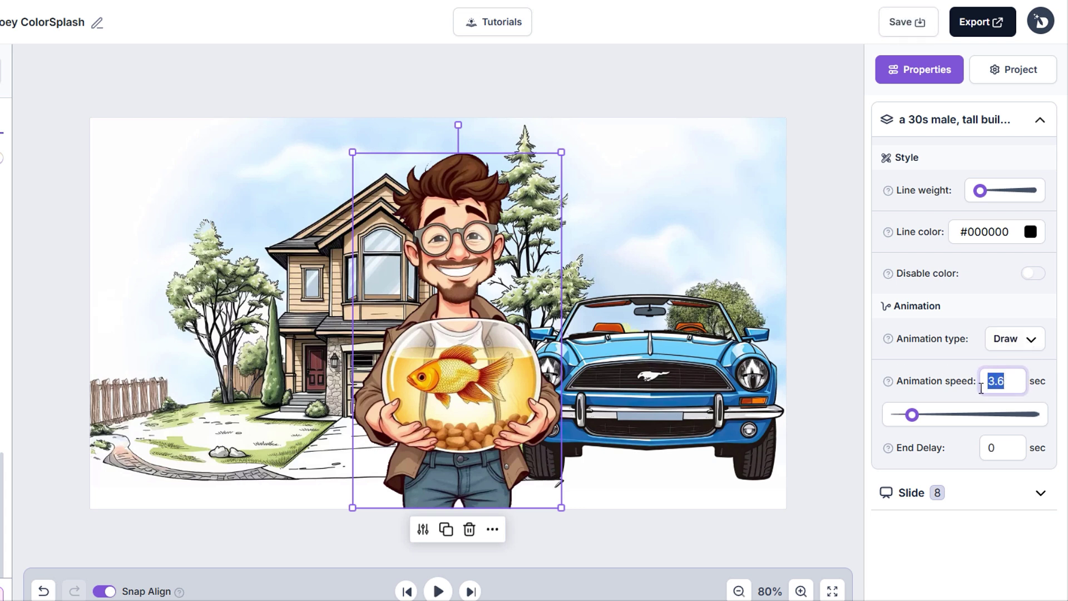
pyautogui.write('2')
pyautogui.press('Escape')
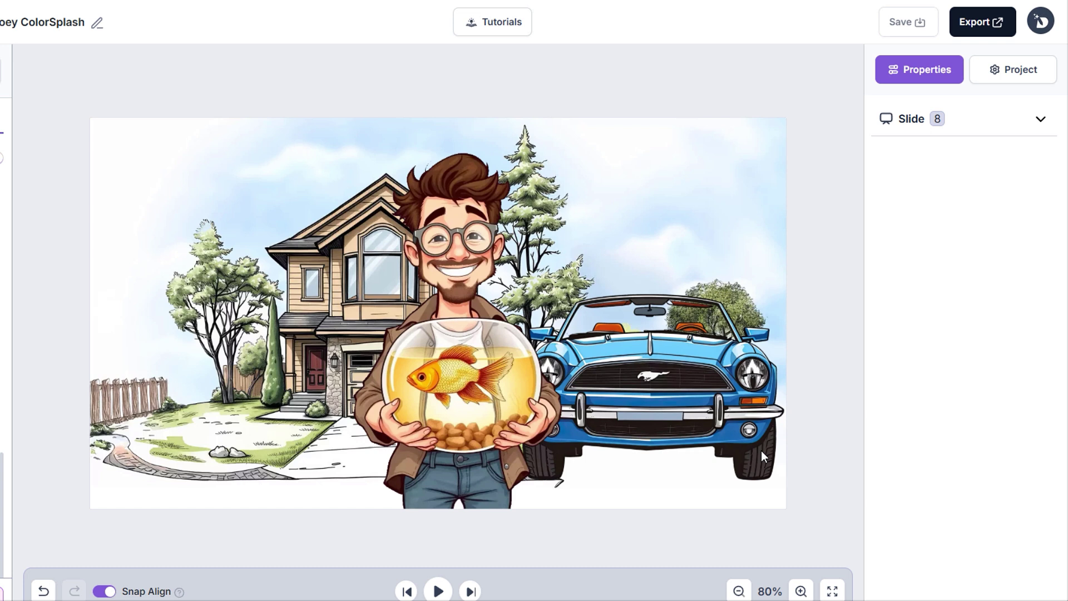
pyautogui.click(438, 590)
pyautogui.click(632, 406)
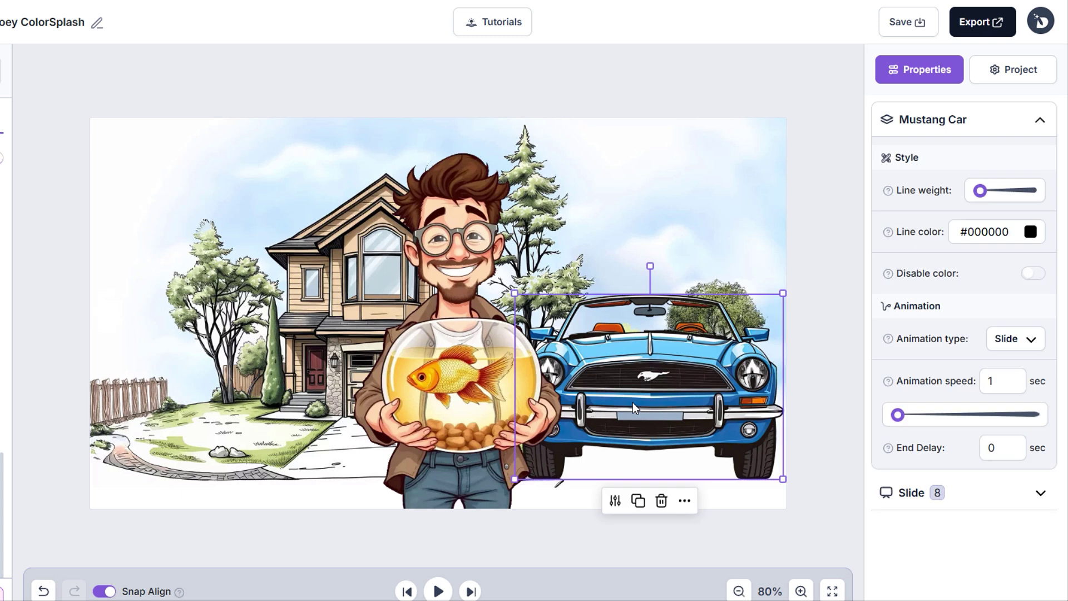
pyautogui.click(1033, 274)
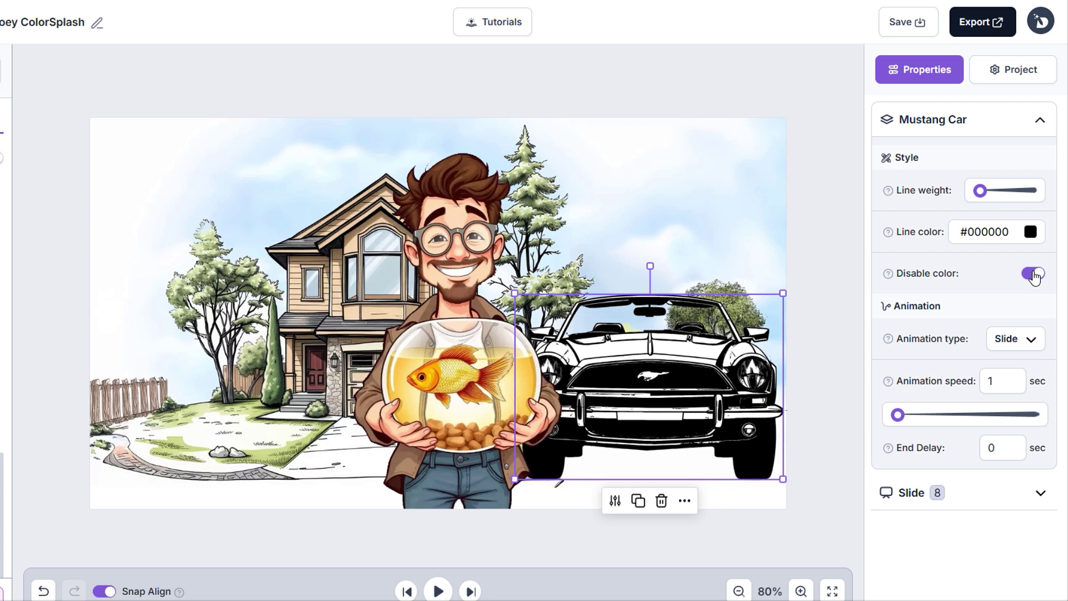
pyautogui.click(1033, 274)
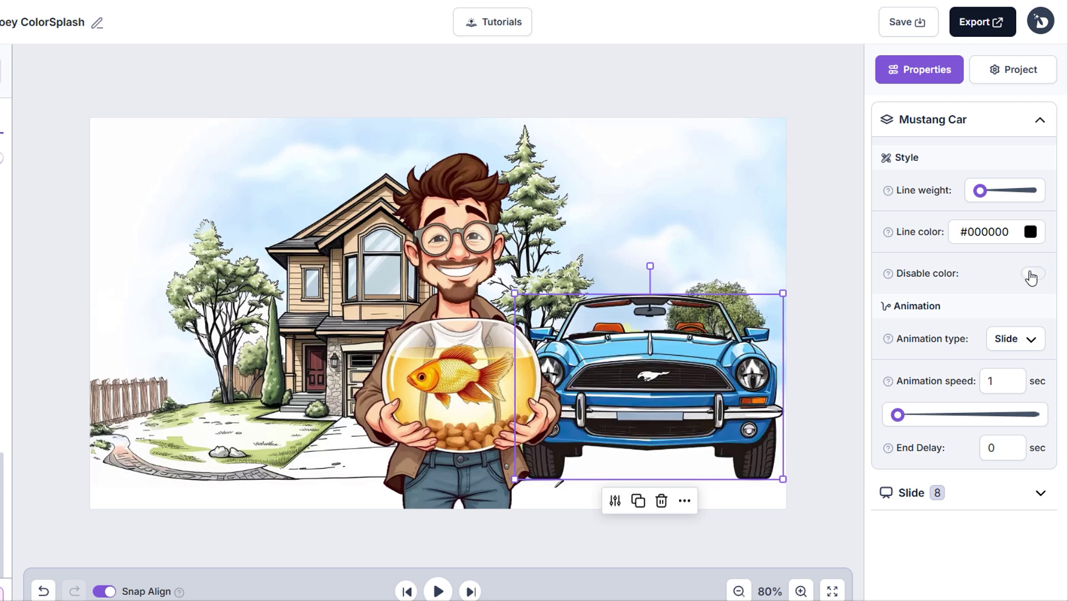
pyautogui.click(790, 520)
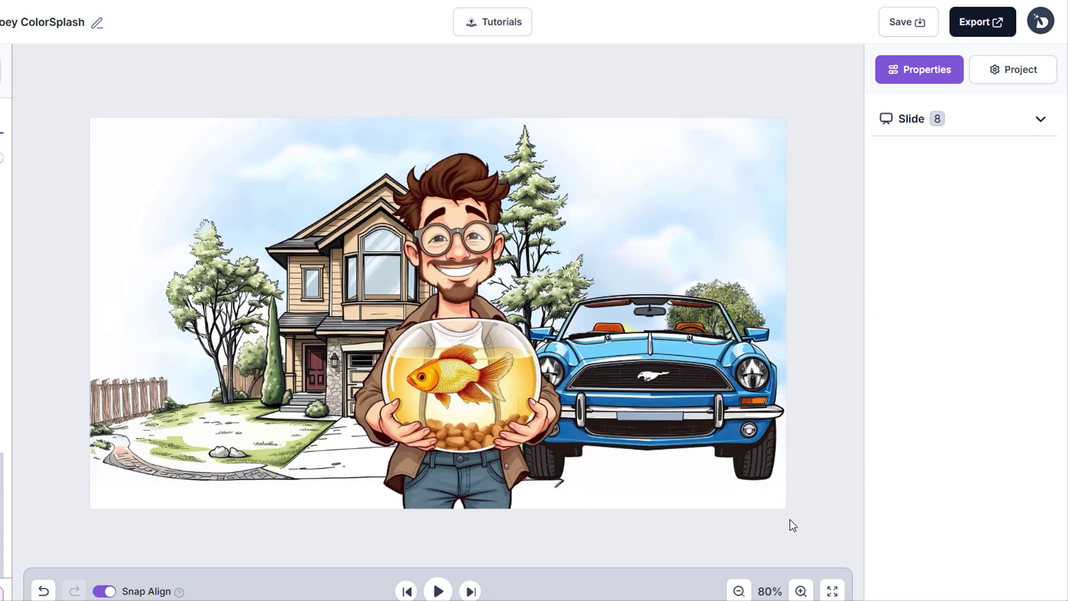